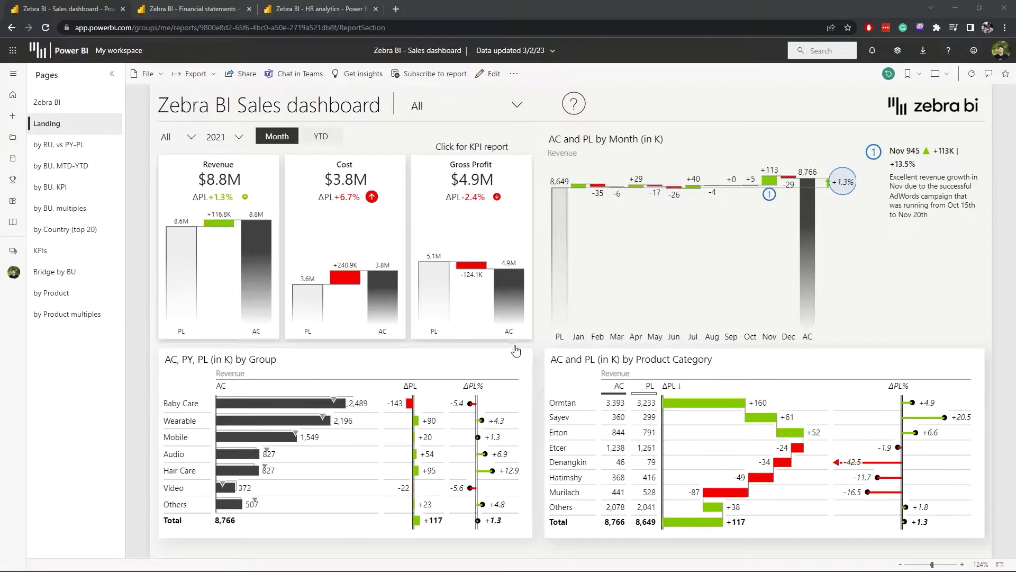
# Switch the KPI focus to Cost and Gross Profit, then cross-filter to Wearable and finally Baby Care.
pyautogui.click(369, 236)
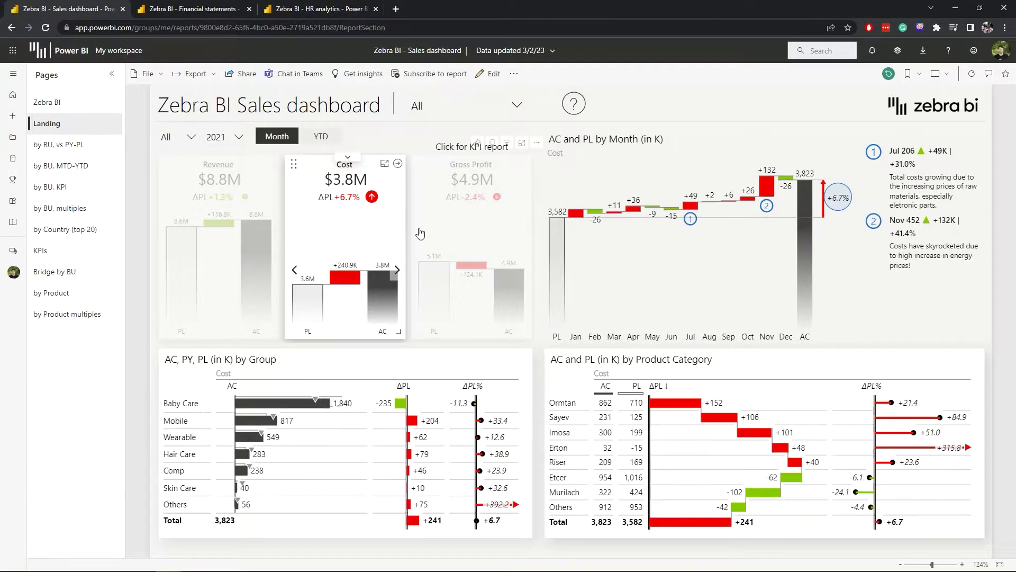
pyautogui.click(460, 225)
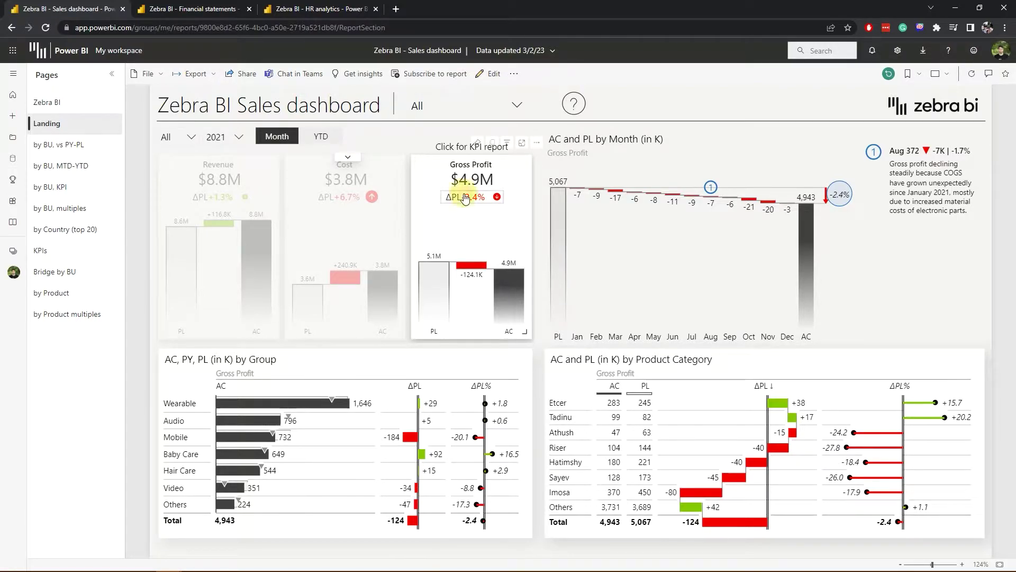
pyautogui.click(255, 403)
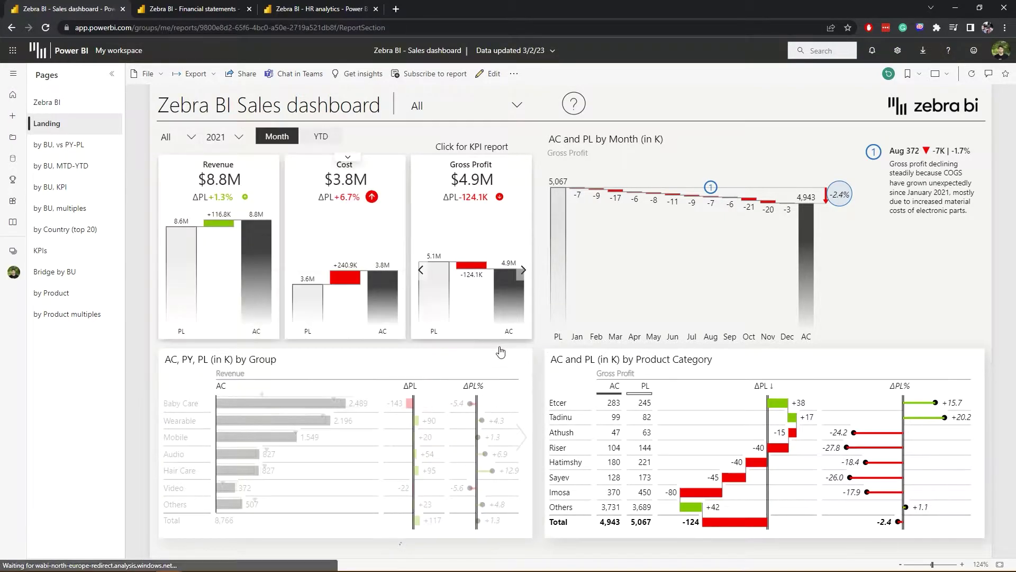
pyautogui.click(517, 269)
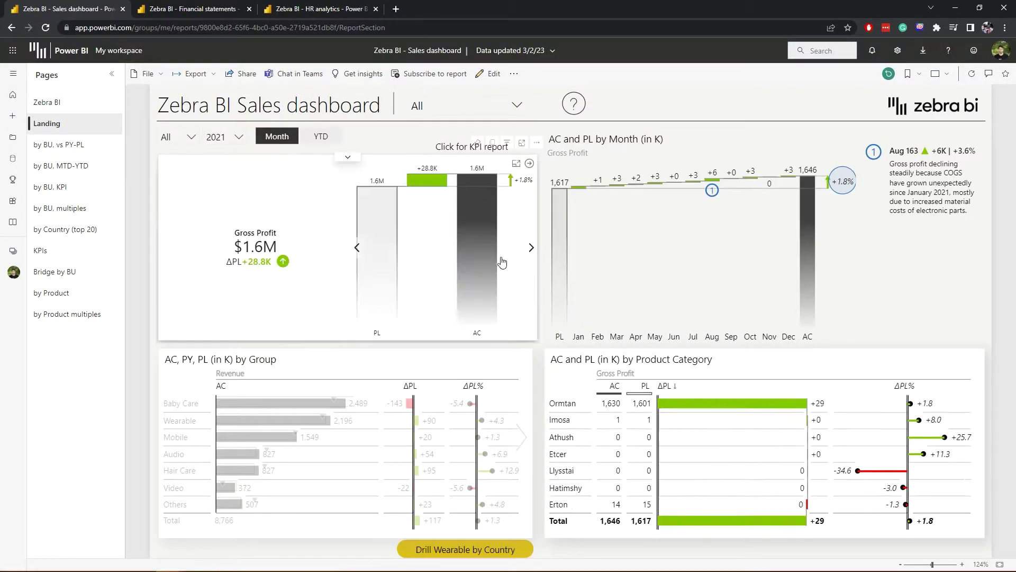
pyautogui.click(204, 405)
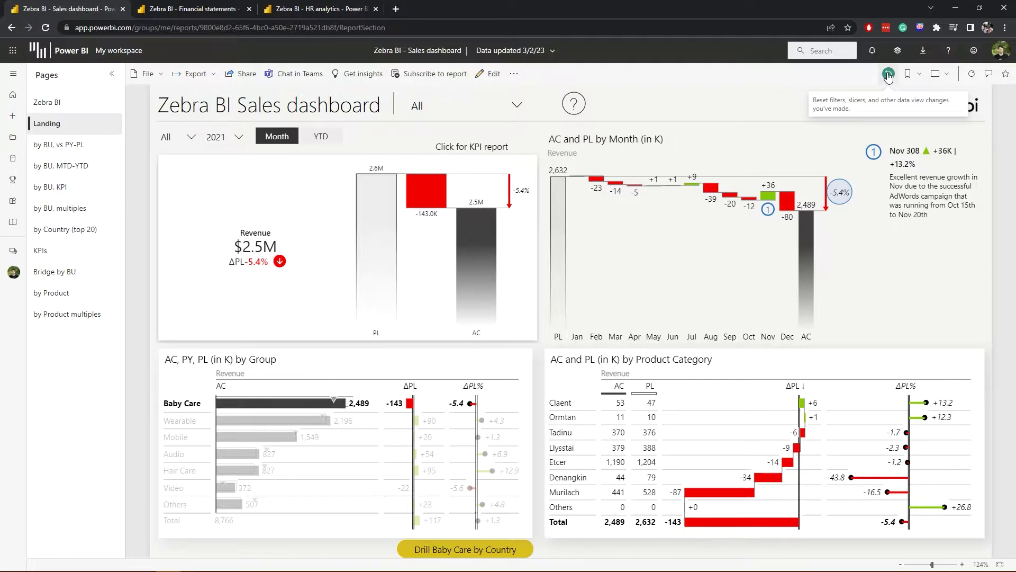
# Reset the report to default, restoring all groups with Revenue $8.8M, Cost $3.8M and Gross Profit $4.9M.
pyautogui.click(889, 76)
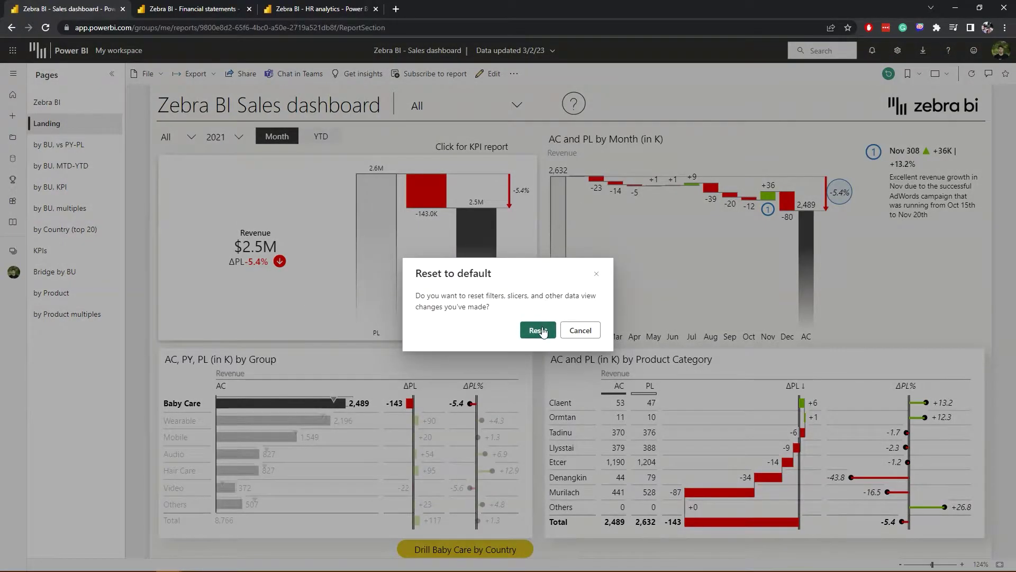
pyautogui.click(538, 330)
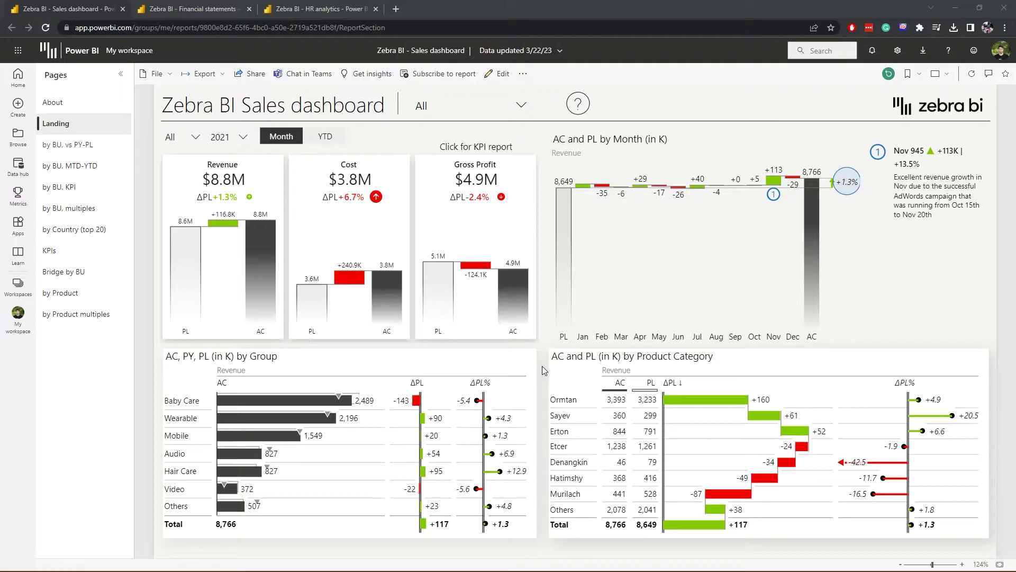
# Filter the month slicer to Oct, try YTD, then return to Month figures.
pyautogui.click(194, 141)
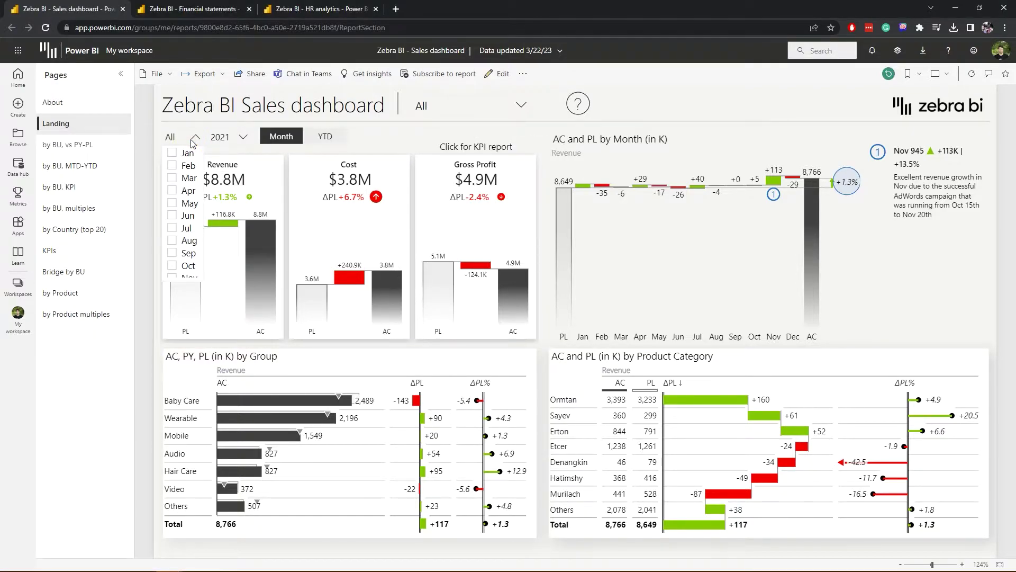
pyautogui.click(184, 269)
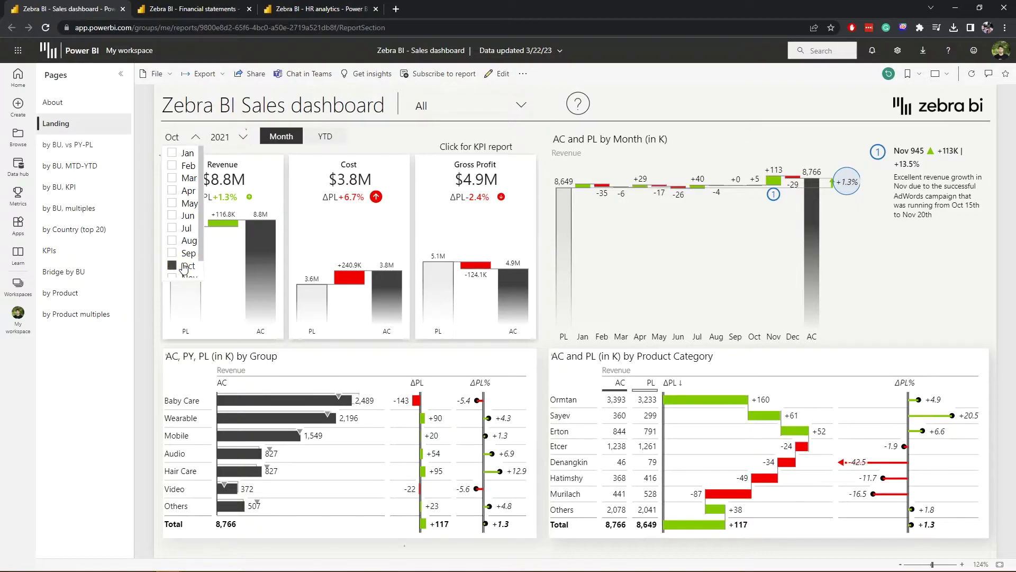
pyautogui.click(327, 137)
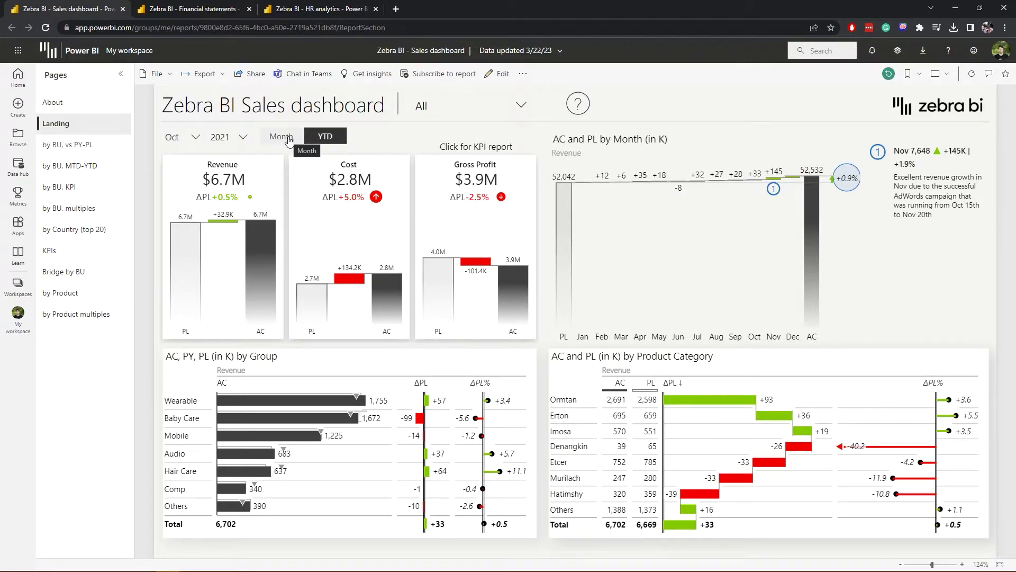
pyautogui.click(288, 139)
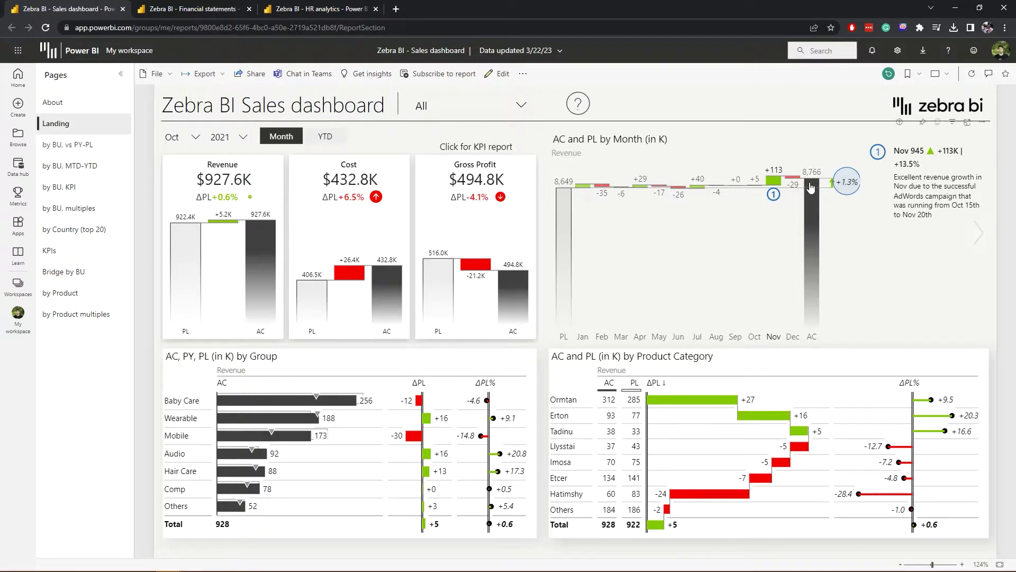
# Cycle the monthly chart's views back to the waterfall and switch the Group visual to a PY/AC/PL table.
pyautogui.click(976, 238)
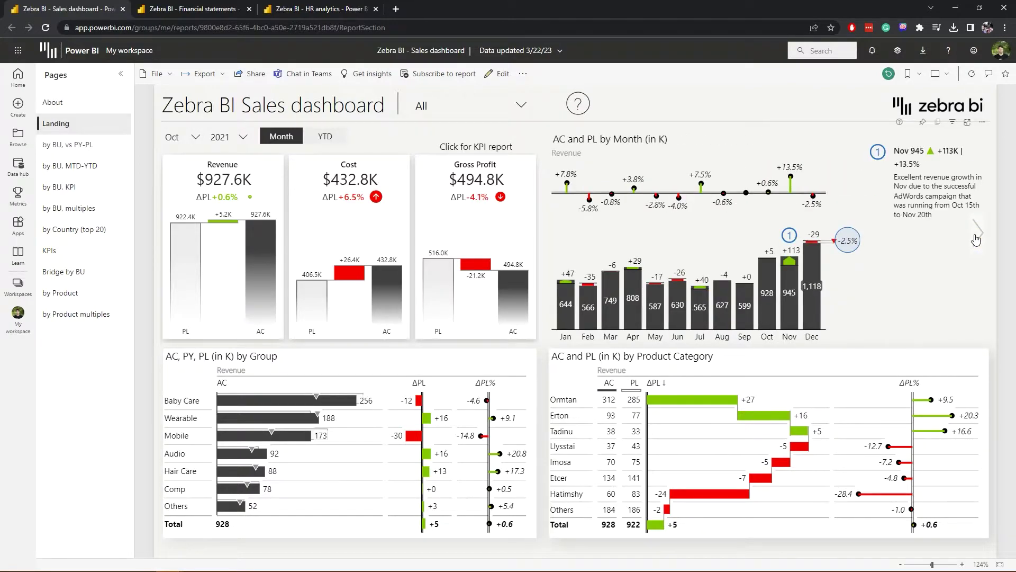
pyautogui.click(976, 238)
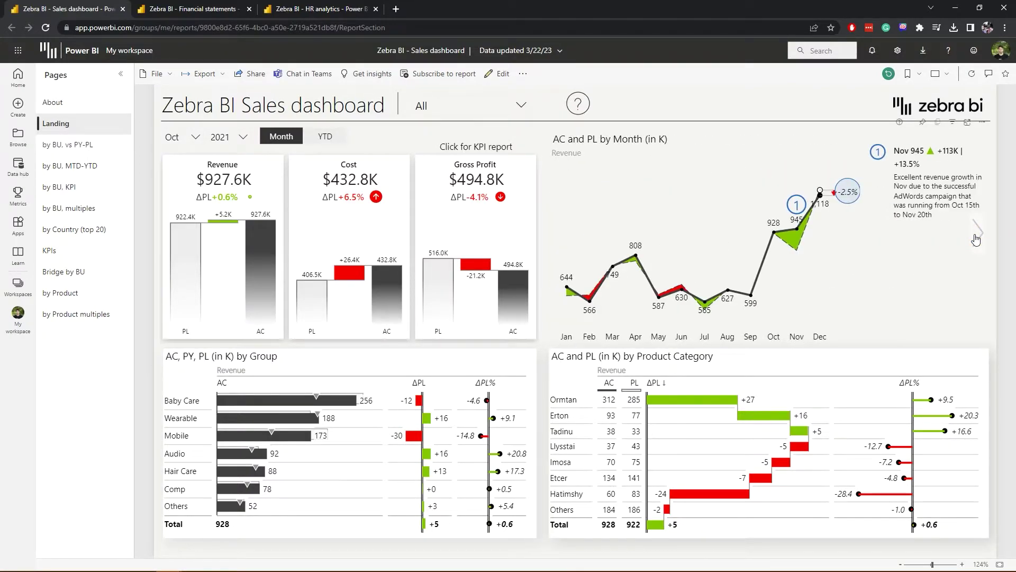
pyautogui.click(976, 238)
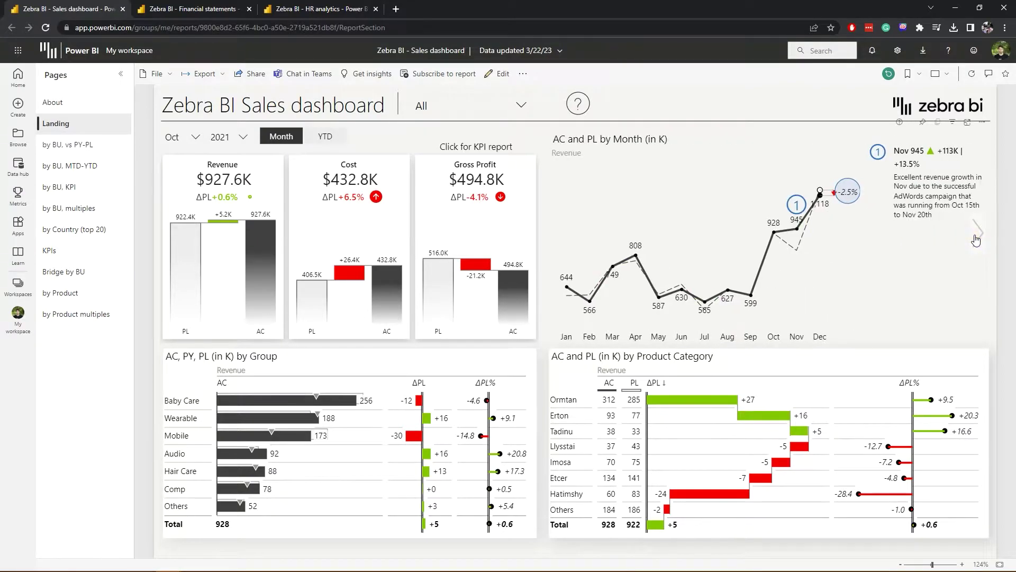
pyautogui.click(976, 238)
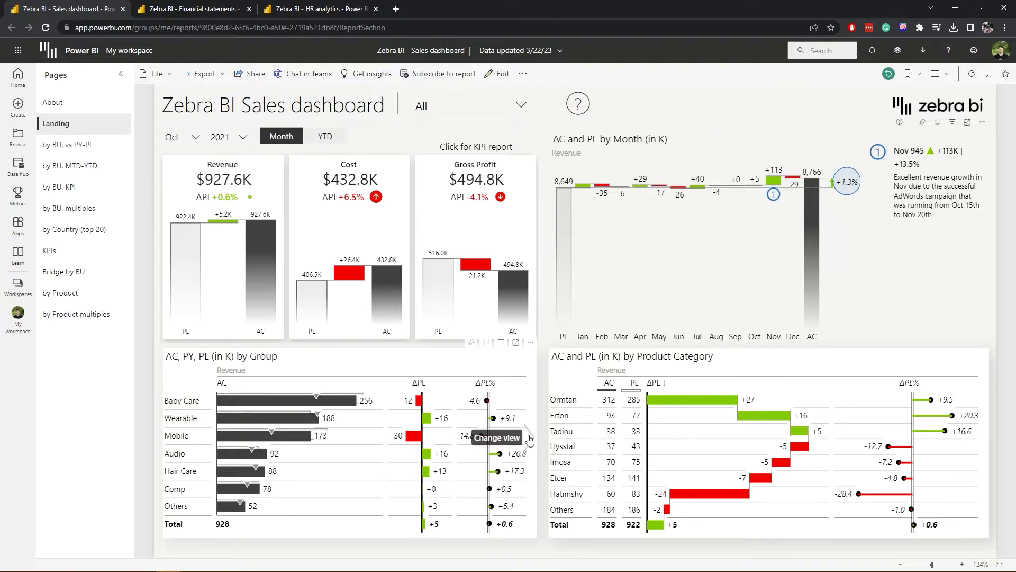
pyautogui.click(531, 440)
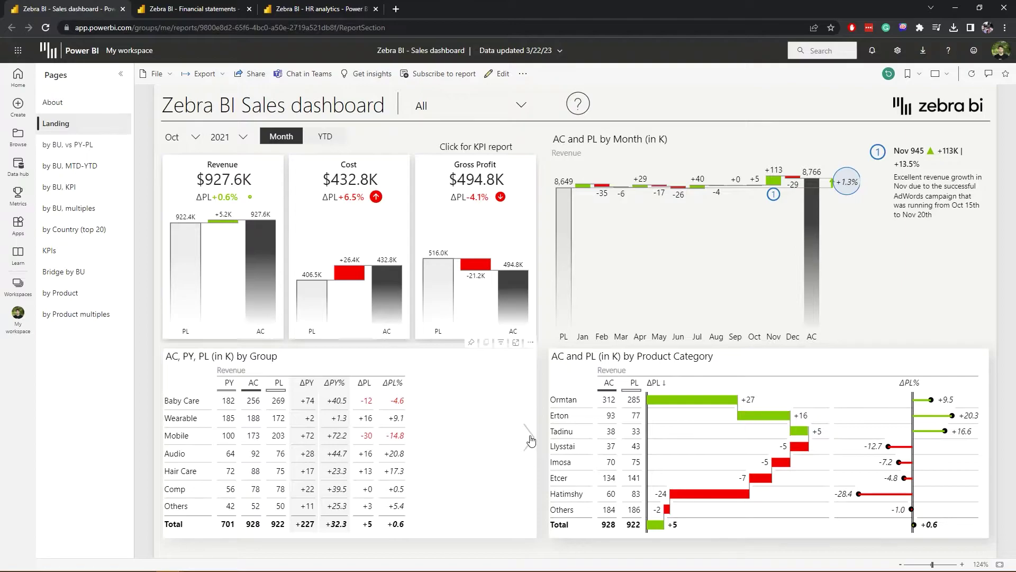
# Change the ΔPY column's chart type to horizontal bars, turning the Group table into AC, ΔPL and ΔPL% charts.
pyautogui.moveTo(428, 415)
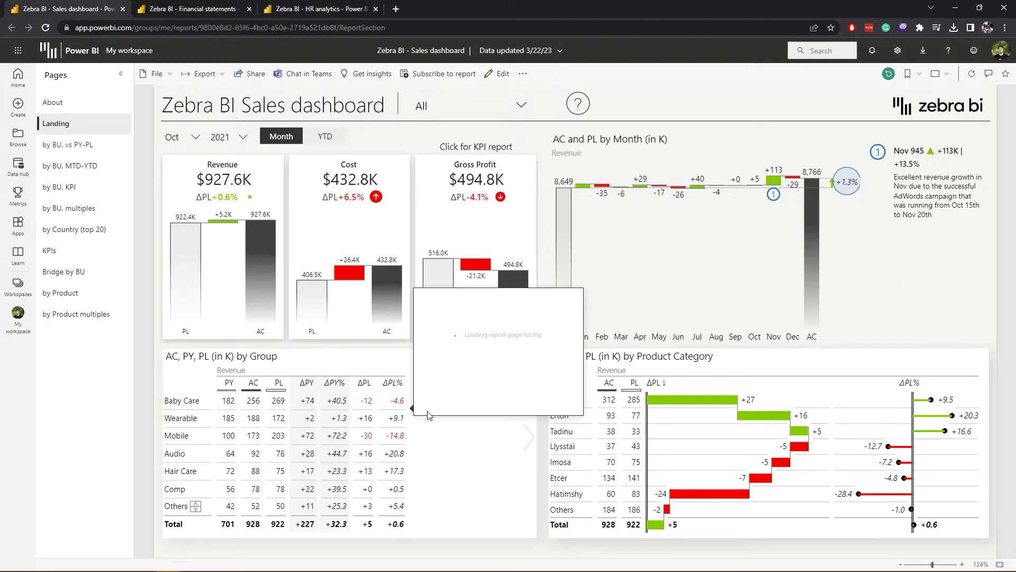
pyautogui.click(315, 384)
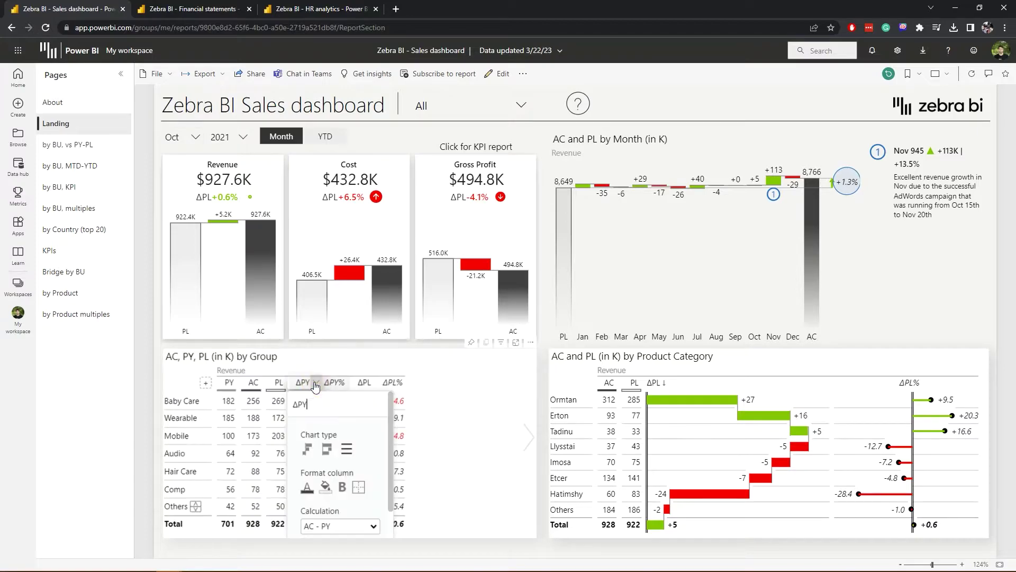
pyautogui.click(327, 449)
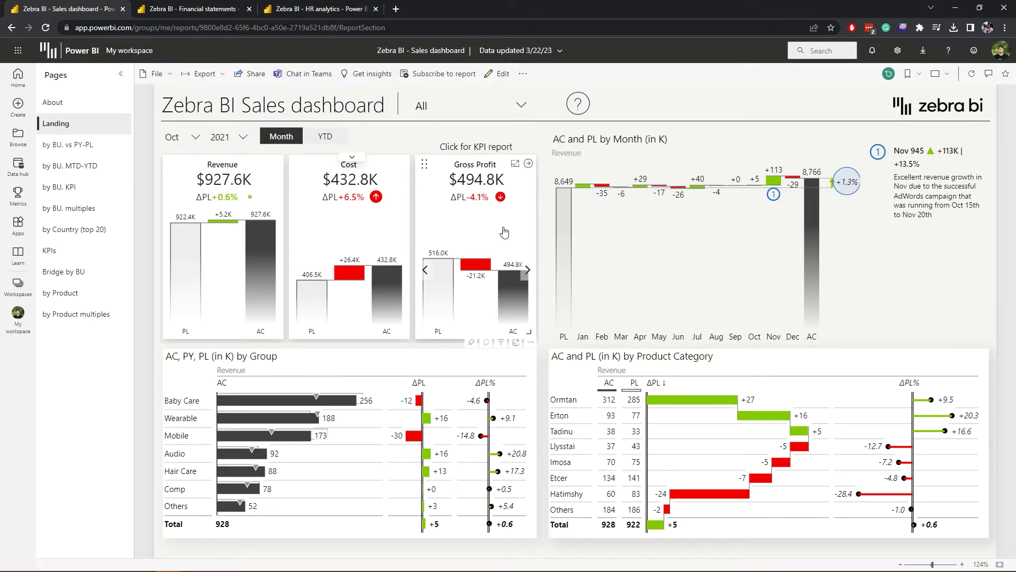
# Focus on Gross Profit and limit the Group table to Top 5, then expand to Top 7.
pyautogui.click(477, 224)
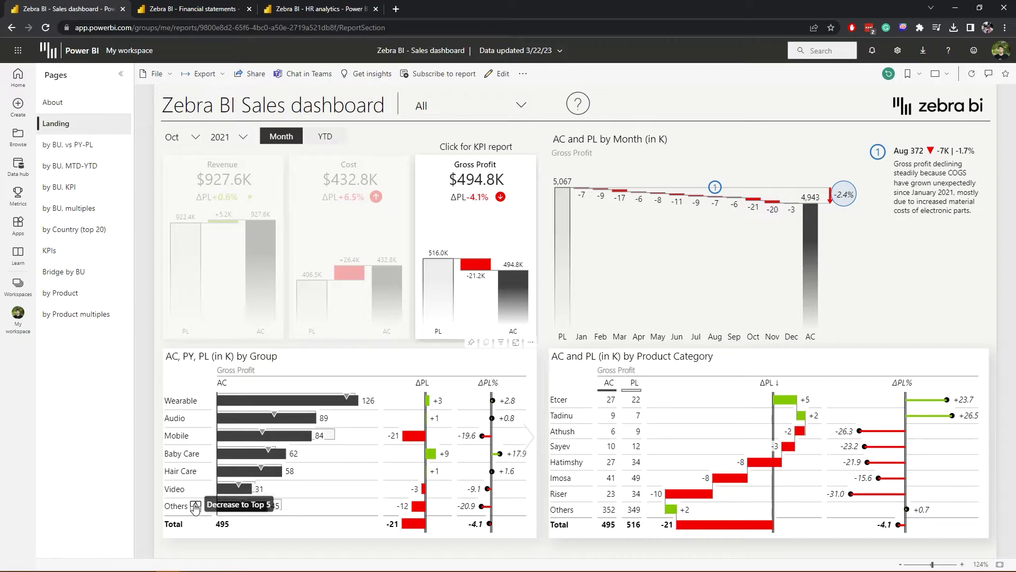
pyautogui.click(196, 506)
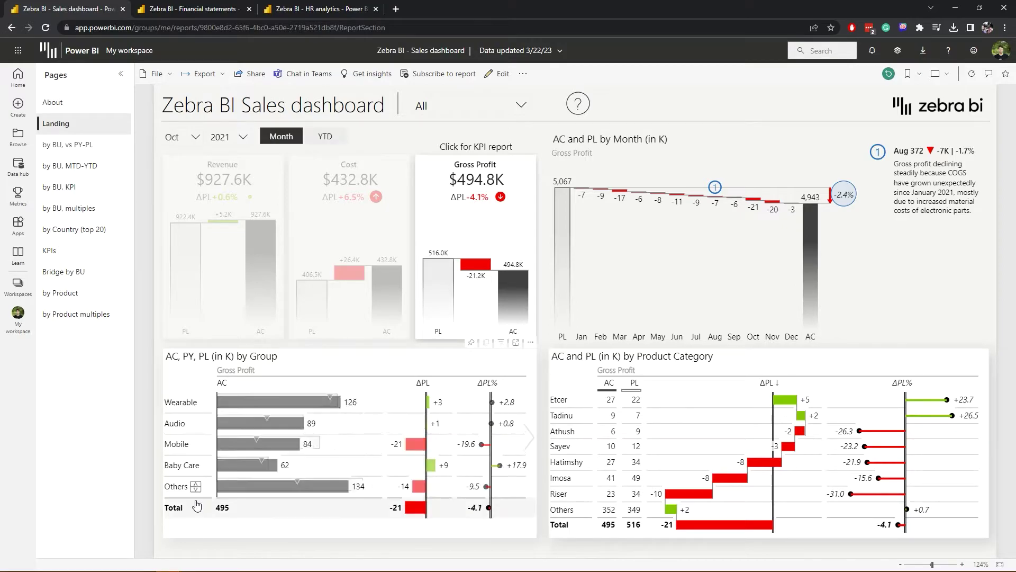
pyautogui.click(195, 484)
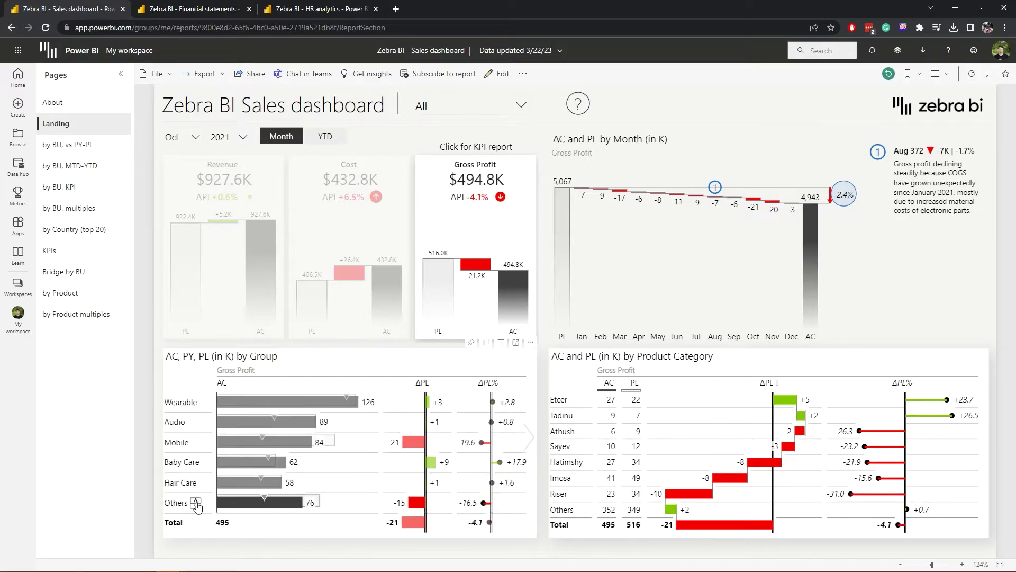
pyautogui.click(196, 504)
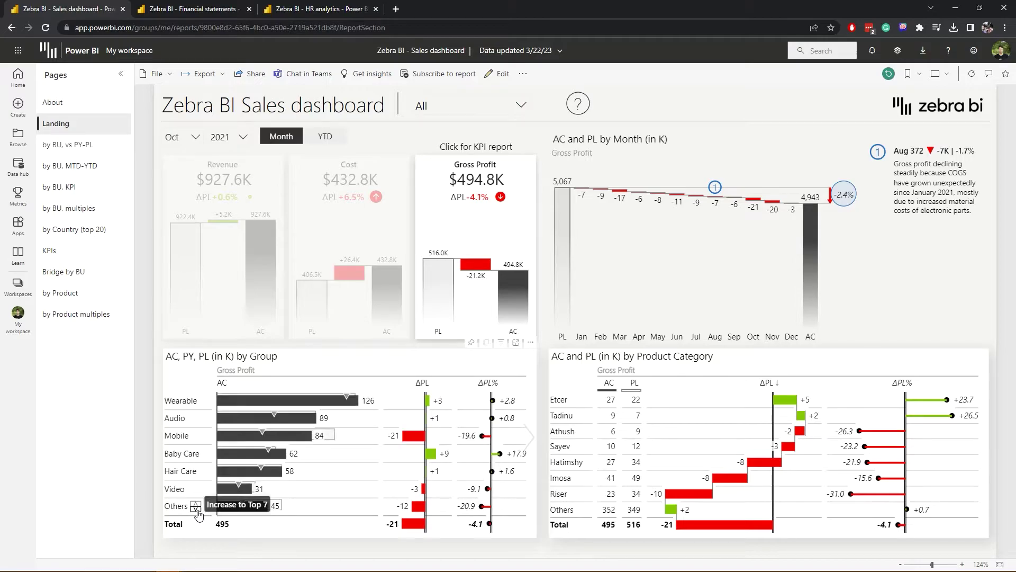
pyautogui.click(196, 505)
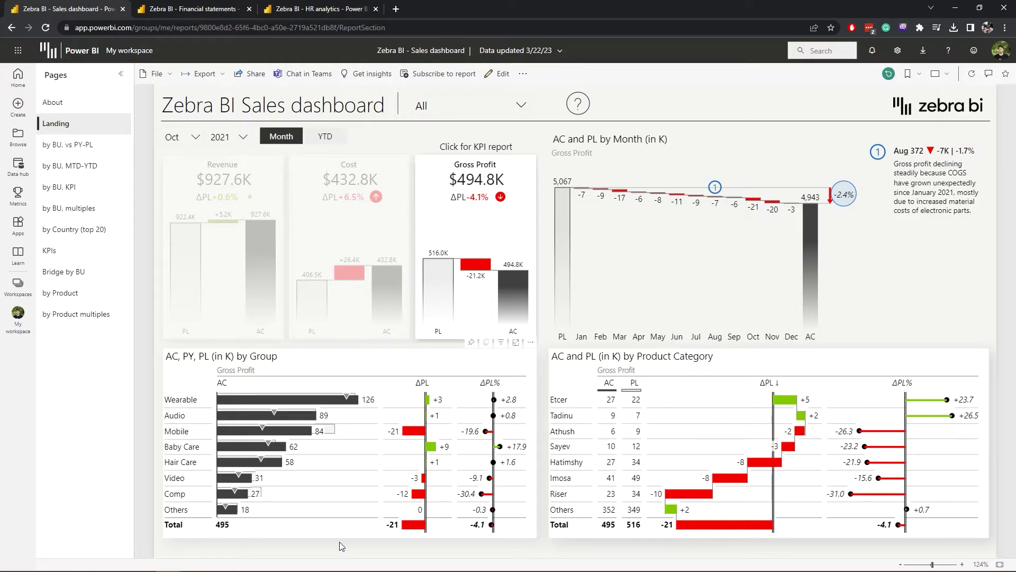
pyautogui.moveTo(414, 434)
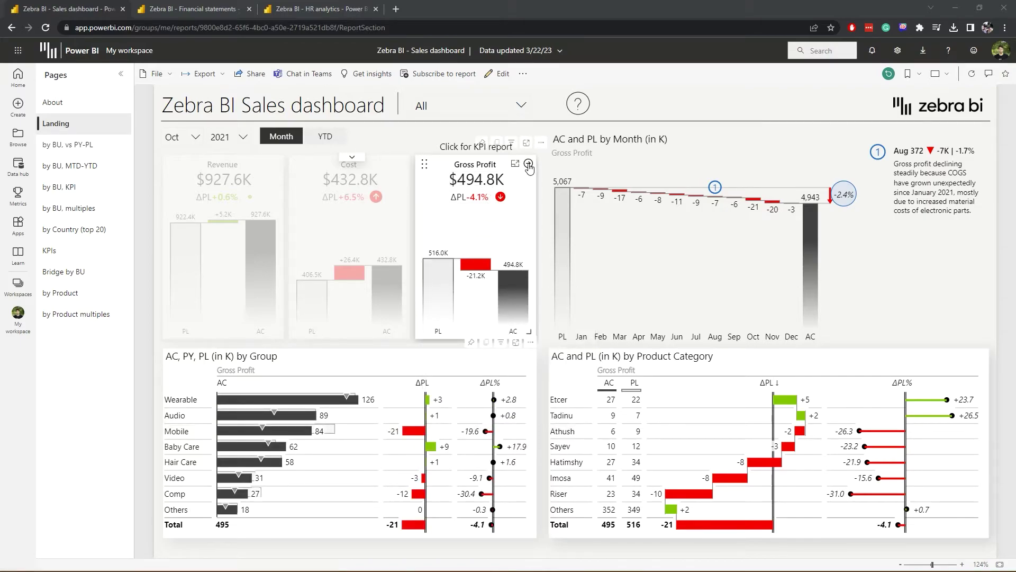
# Check Gross Profit's drill-through options, filter to Mobile, and drill through to its results by country.
pyautogui.rightClick(529, 167)
pyautogui.moveTo(571, 228)
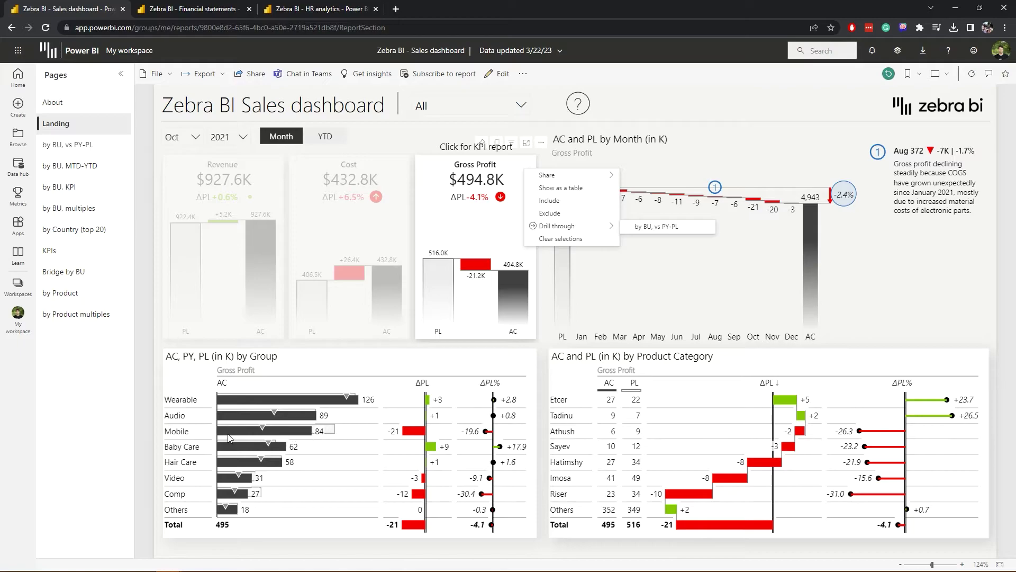
pyautogui.click(183, 437)
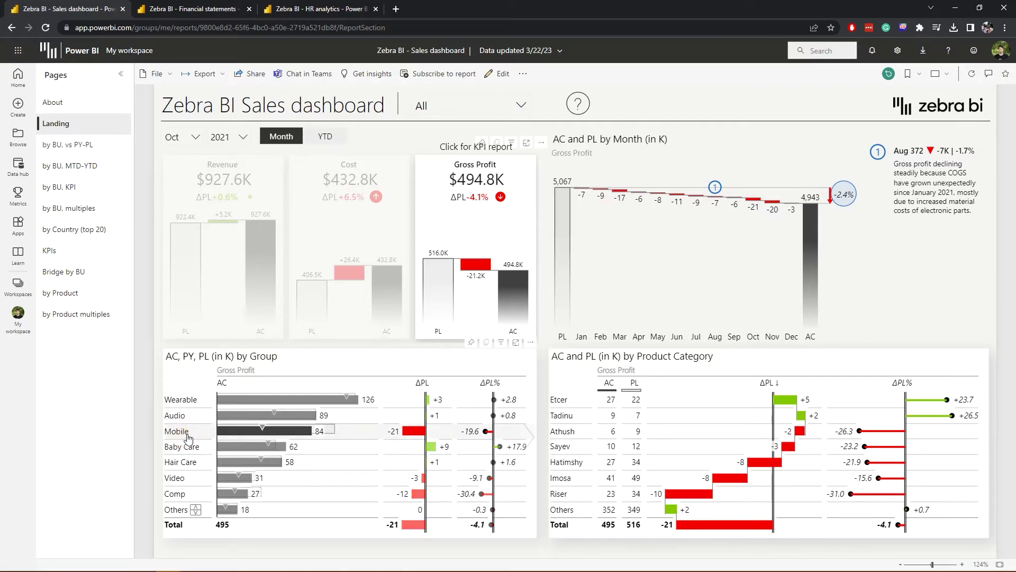
pyautogui.click(186, 438)
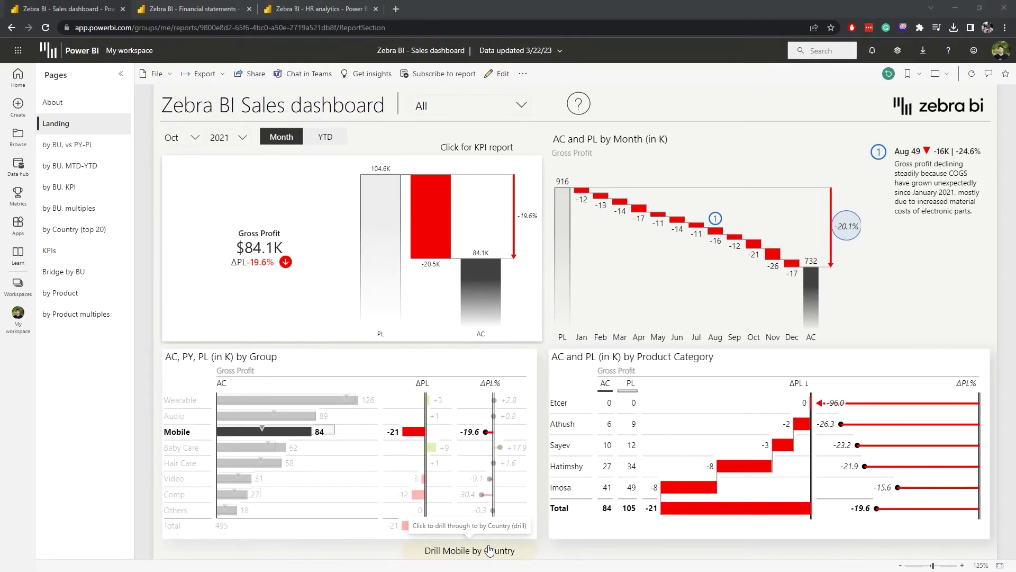
pyautogui.click(489, 550)
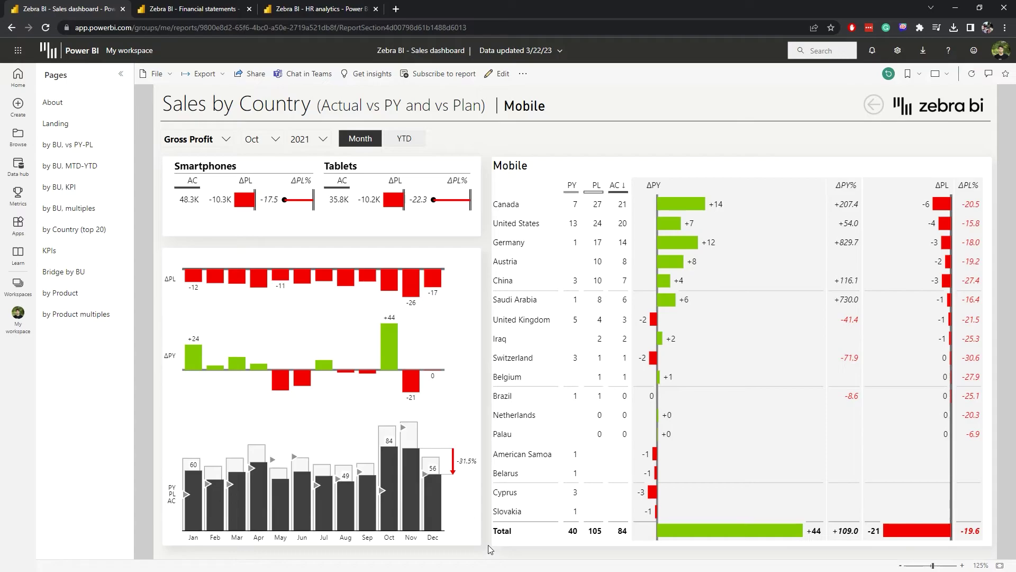
# Go back from the Sales by Country page to the landing Sales dashboard.
pyautogui.click(910, 115)
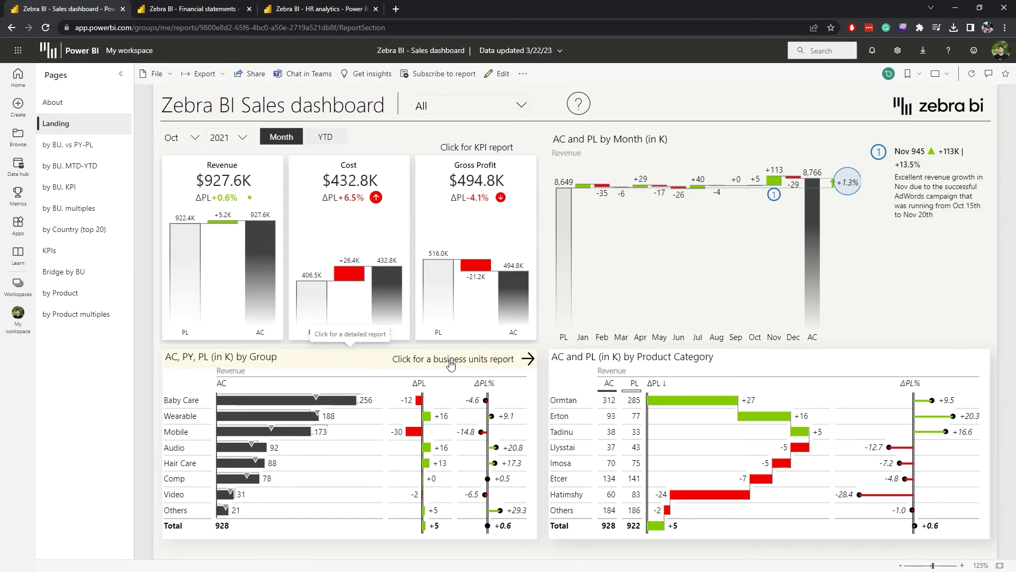
pyautogui.click(450, 364)
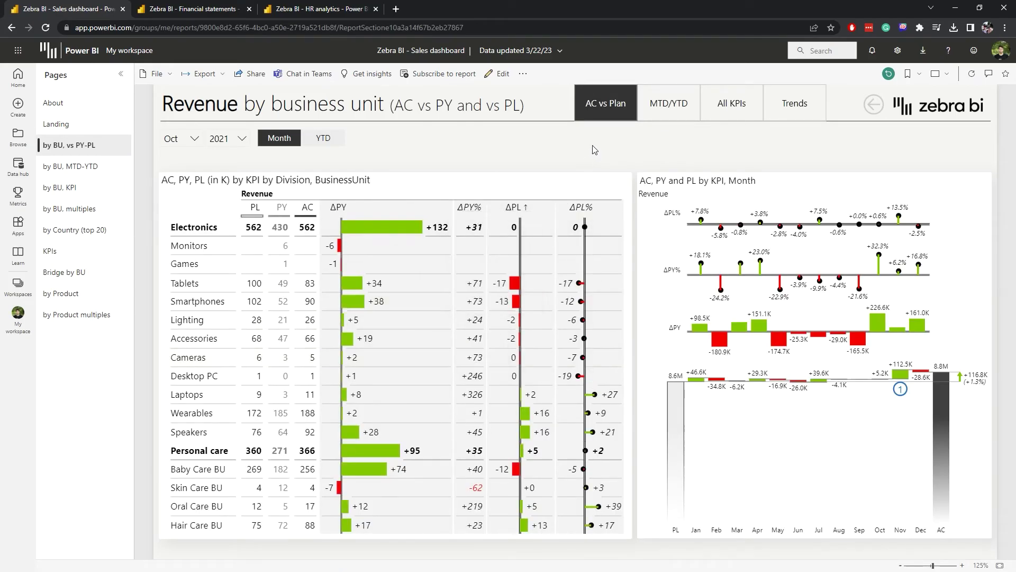
pyautogui.click(674, 116)
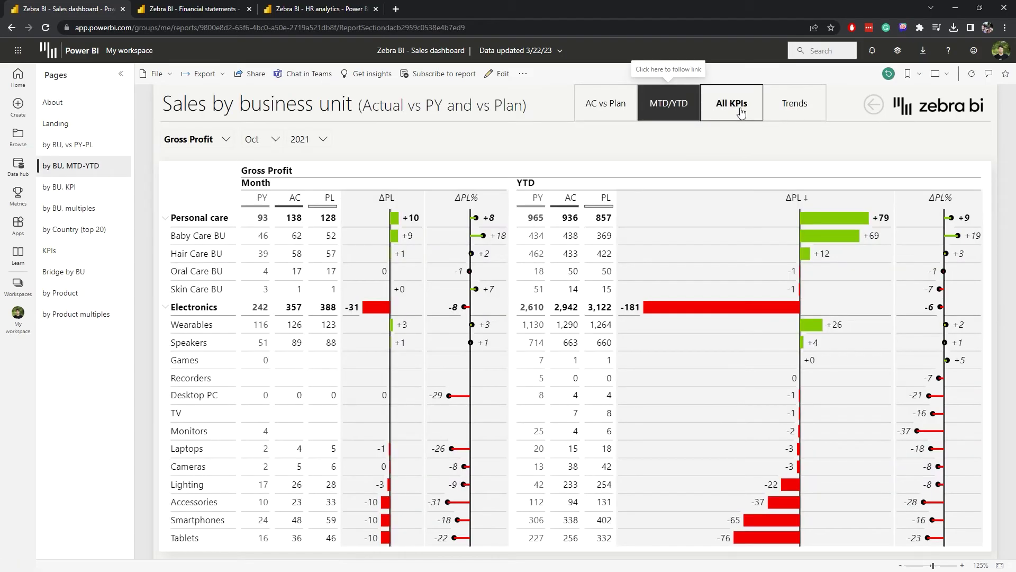
pyautogui.click(745, 112)
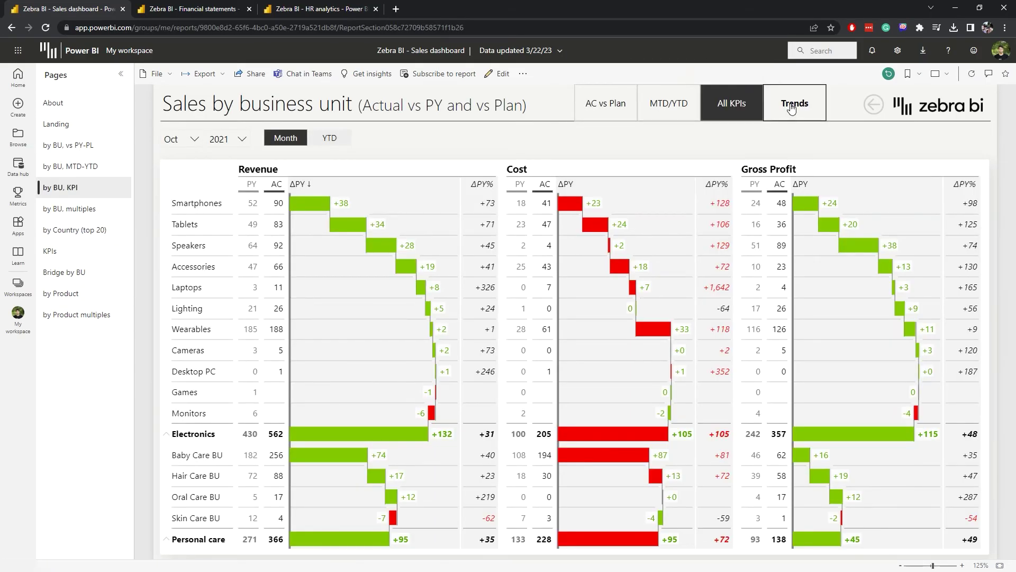
pyautogui.click(792, 107)
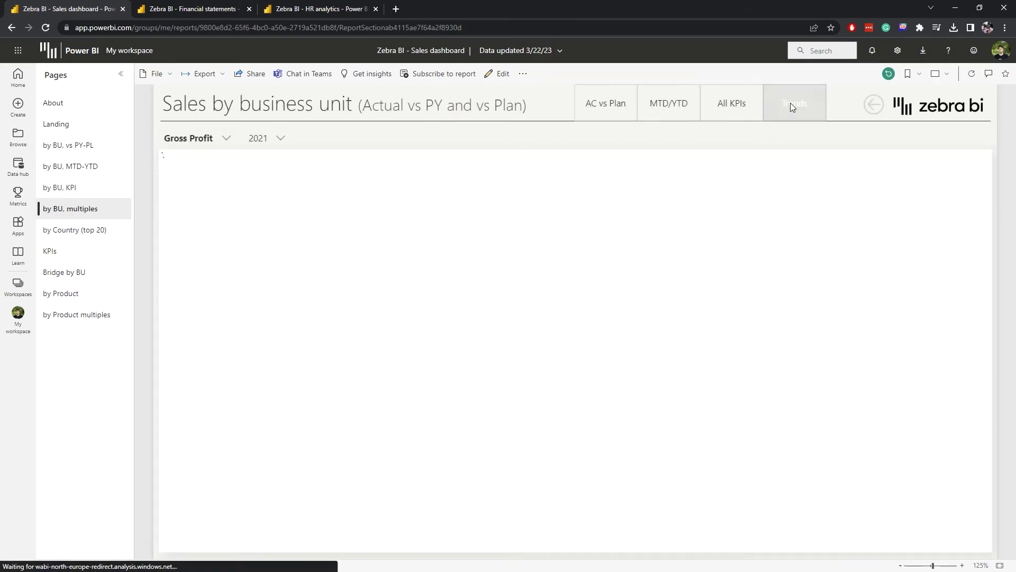
pyautogui.click(884, 112)
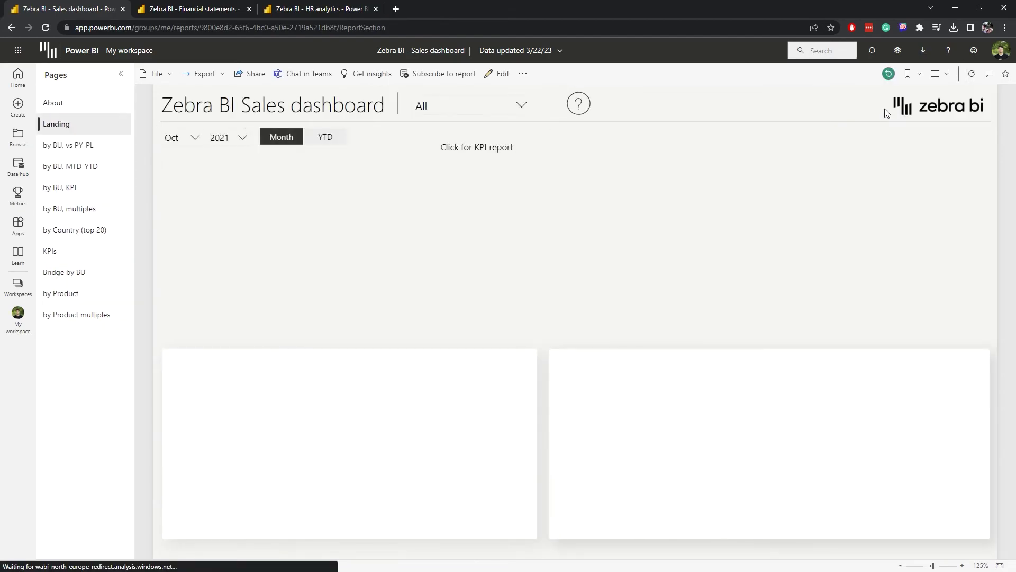